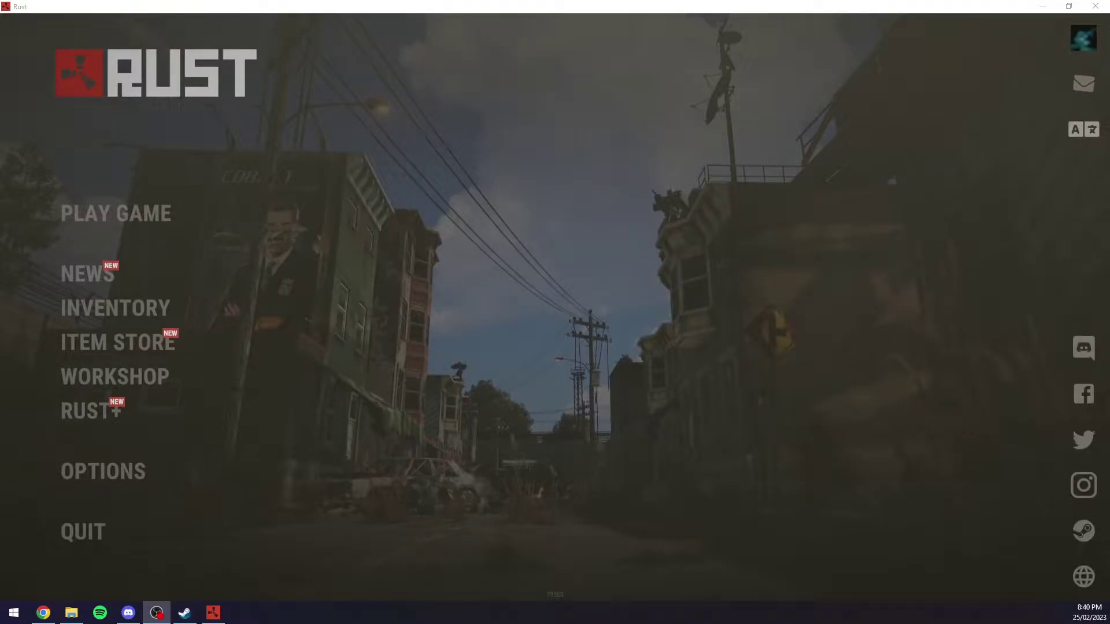
left_click(82, 230)
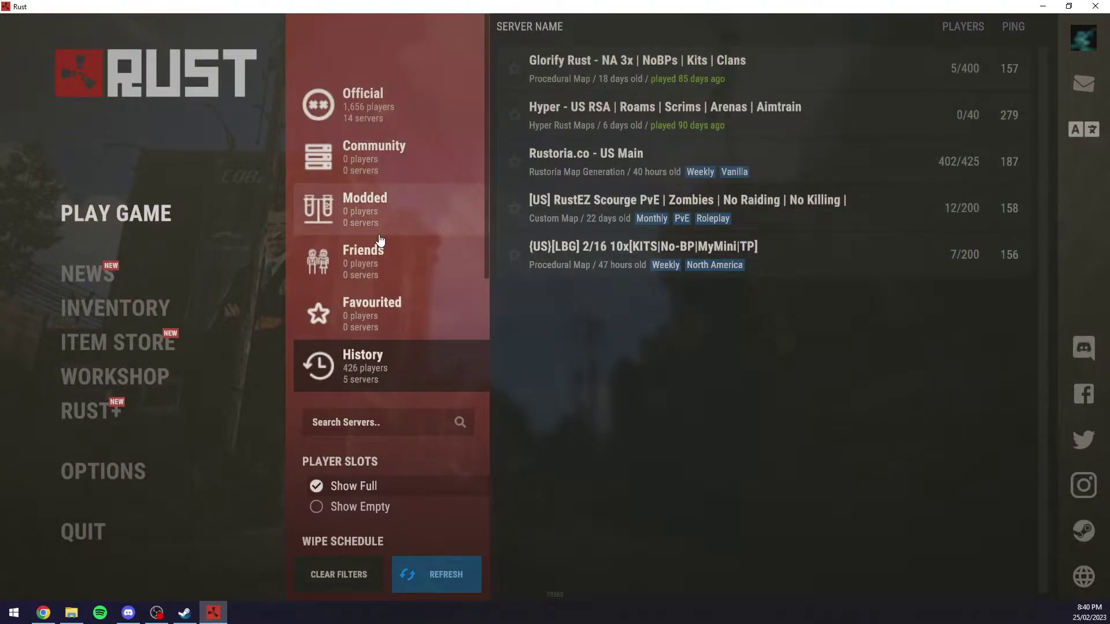
scroll(429, 429, "down", 3)
scroll(430, 430, "down", 3)
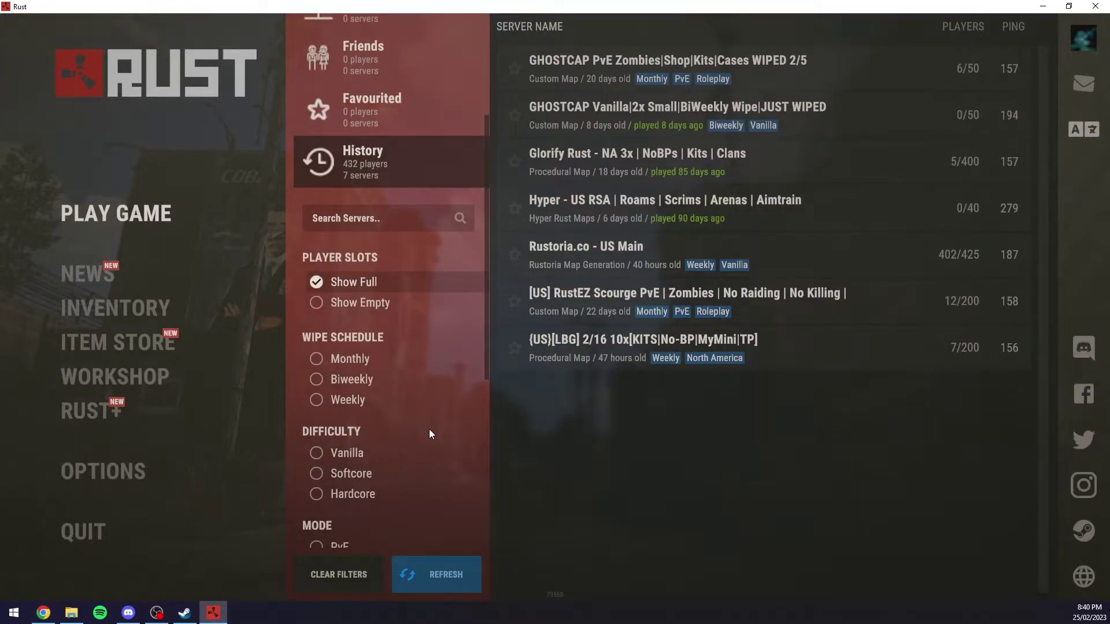
scroll(429, 429, "down", 4)
scroll(429, 428, "up", 5)
scroll(429, 429, "up", 5)
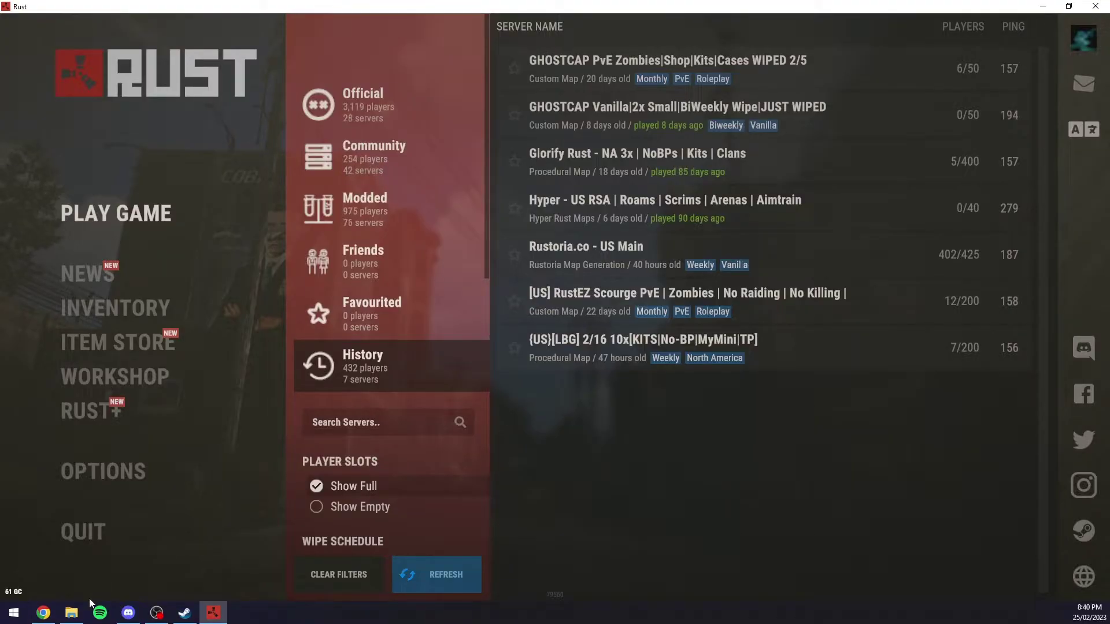
Find the PVE Monthly server address in Discord's rust channel and copy it.
left_click(128, 614)
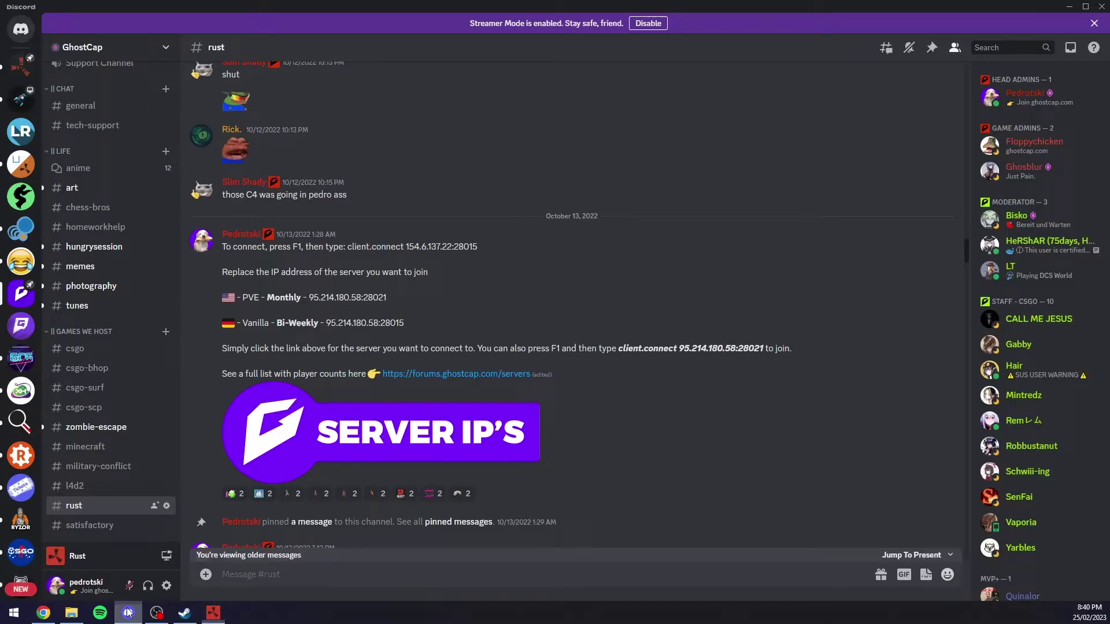
mouse_move(403, 297)
left_mouse_down()
mouse_move(309, 298)
mouse_move(387, 297)
left_mouse_up()
key("ctrl+c")
left_click(311, 298)
key("ctrl+c")
left_click(311, 297)
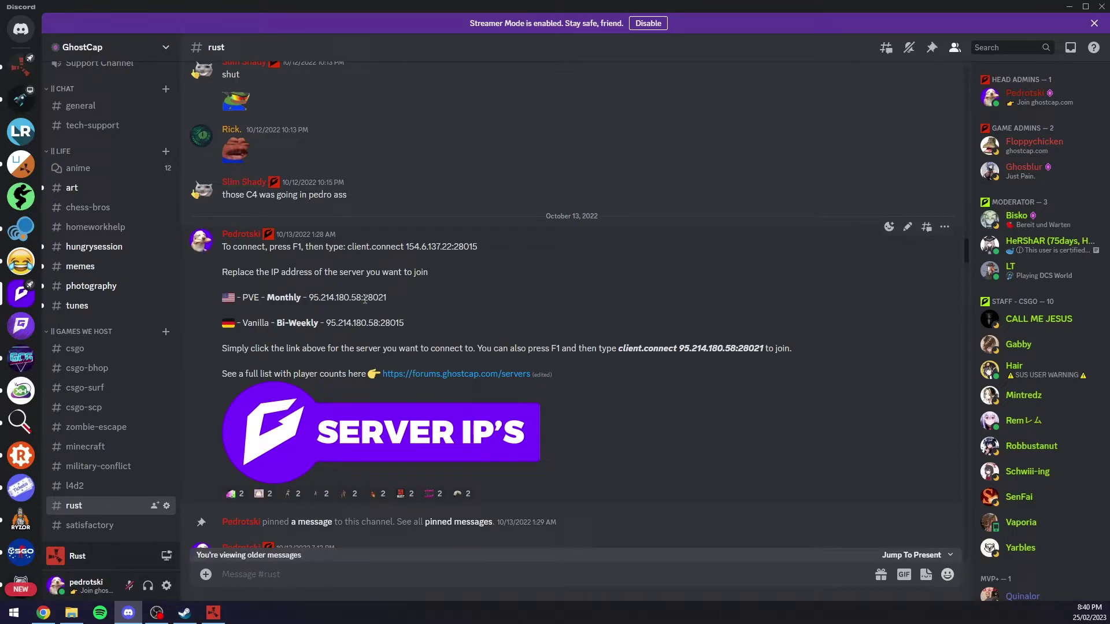
mouse_move(363, 297)
left_mouse_down()
mouse_move(387, 298)
mouse_move(309, 297)
left_mouse_up()
key("ctrl+c")
left_click(395, 302)
key("ctrl+c")
left_click(385, 295)
left_click_drag(385, 298, 309, 298)
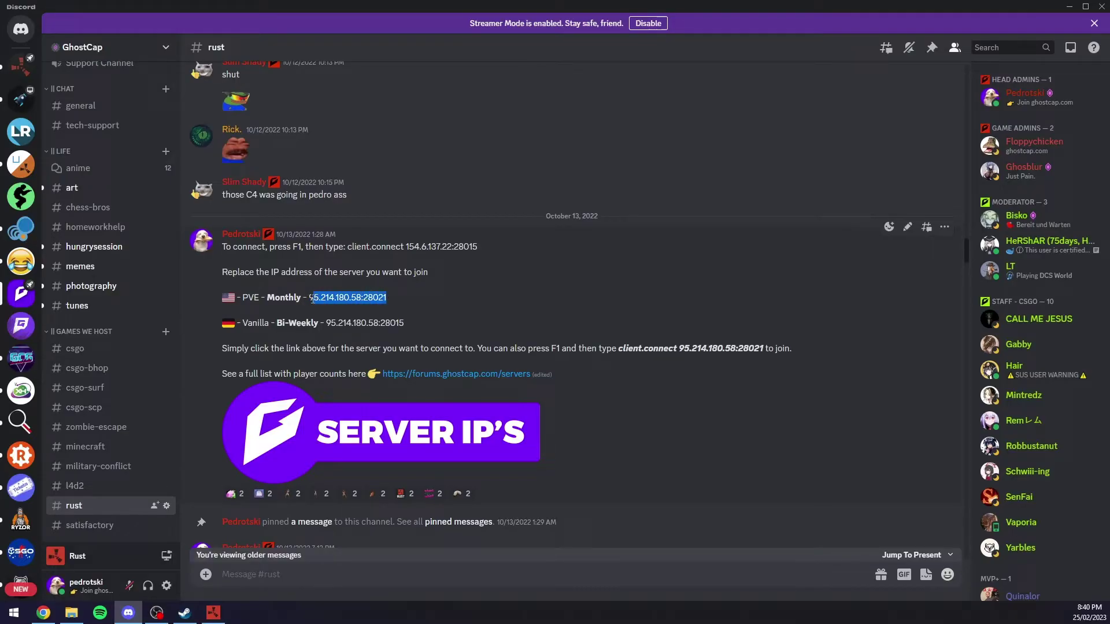
left_click(212, 613)
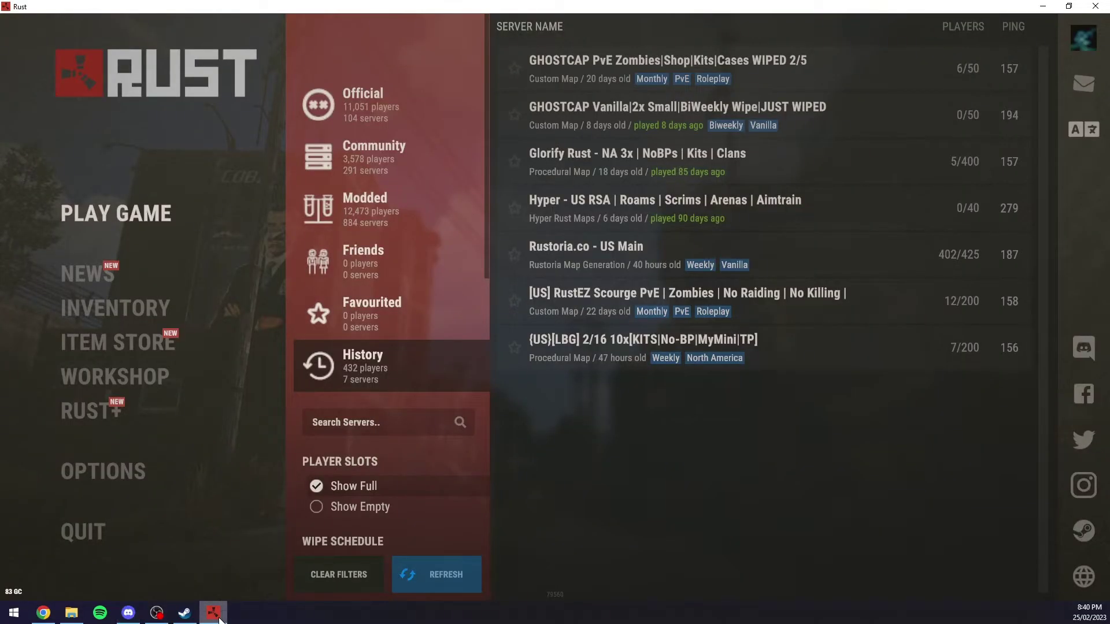
left_click(162, 217)
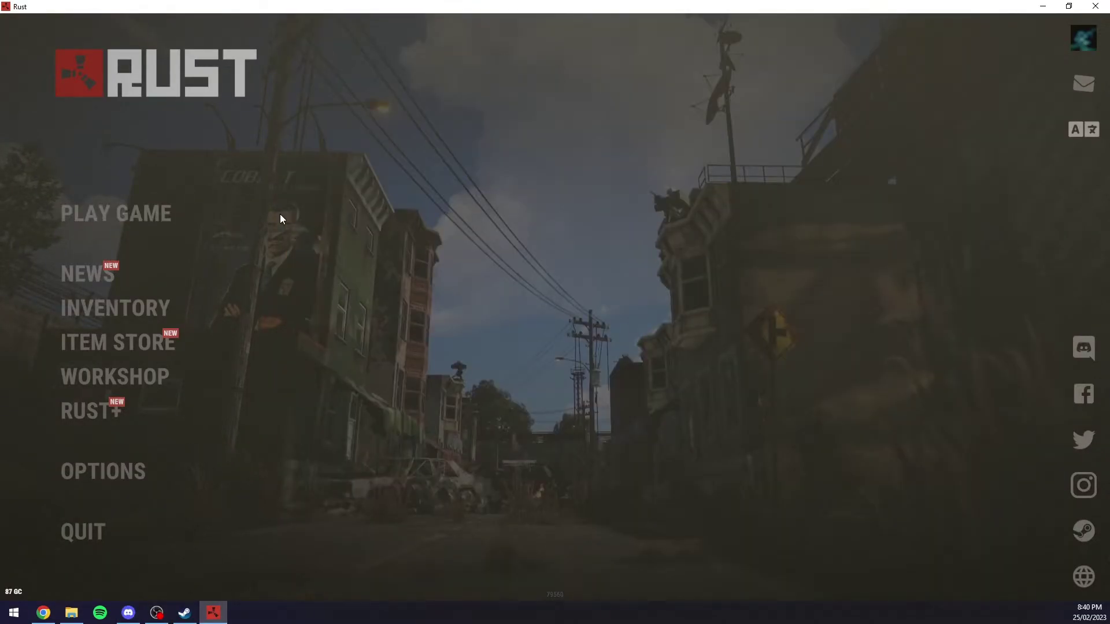
Run client.connect 95.214.180.58:28021 in the F1 console, then cancel the GHOSTCAP PvE Zombies load.
key("F1")
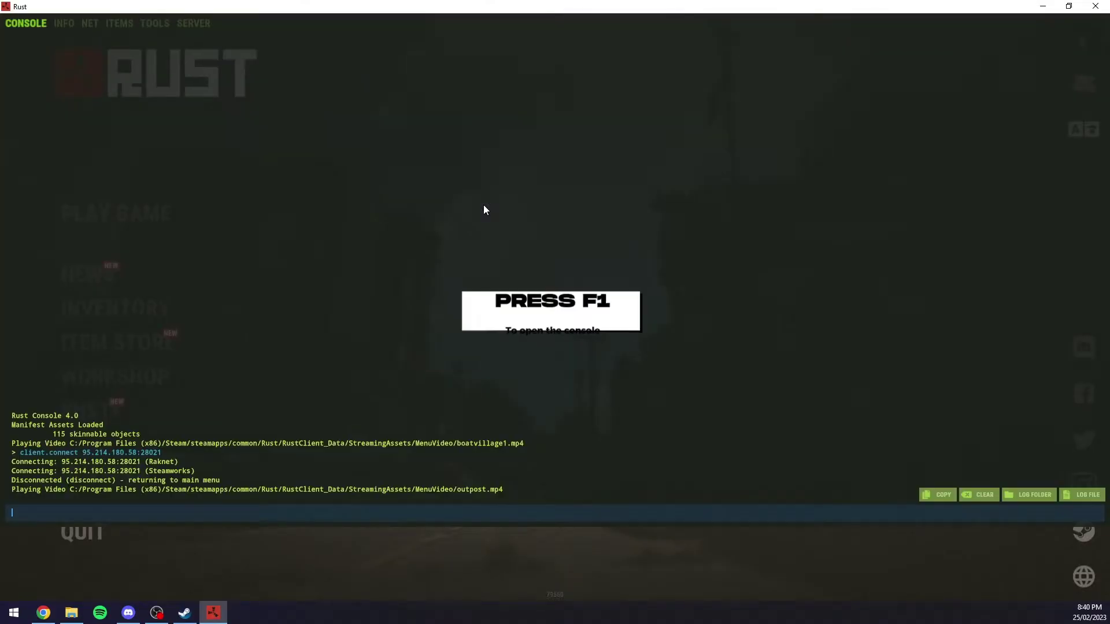
type("client.c")
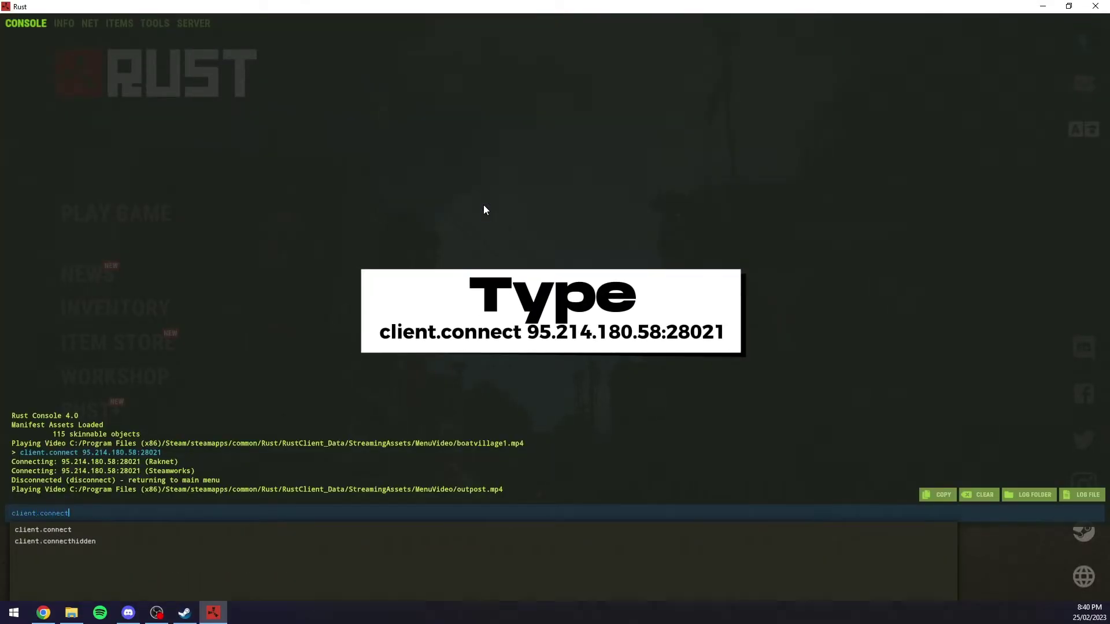
type("onnect 95.214.180.58:28021")
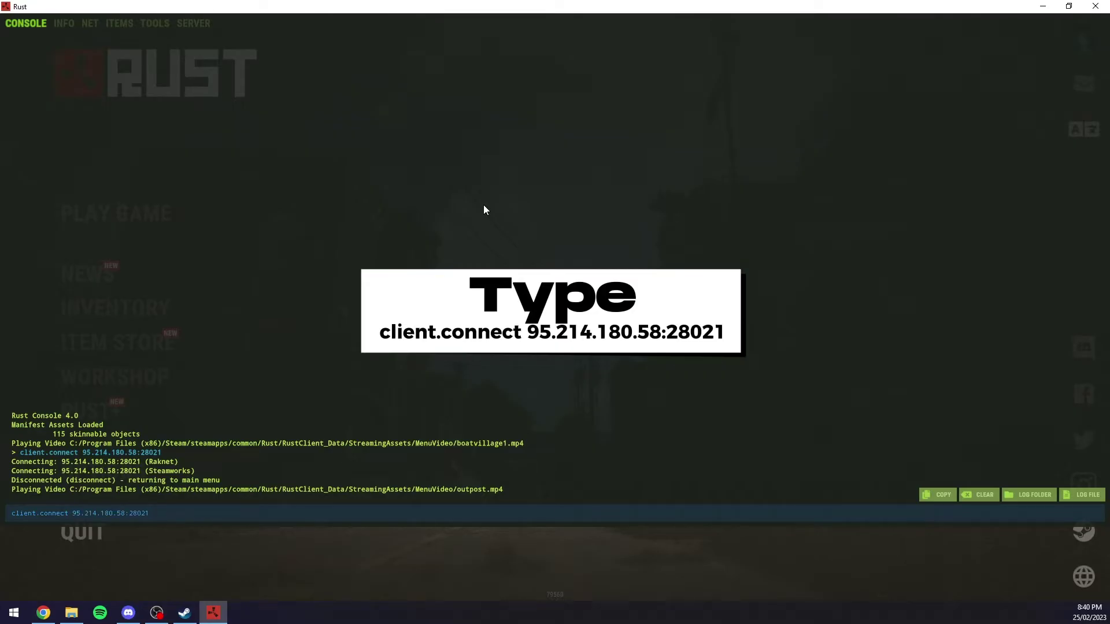
key("Return")
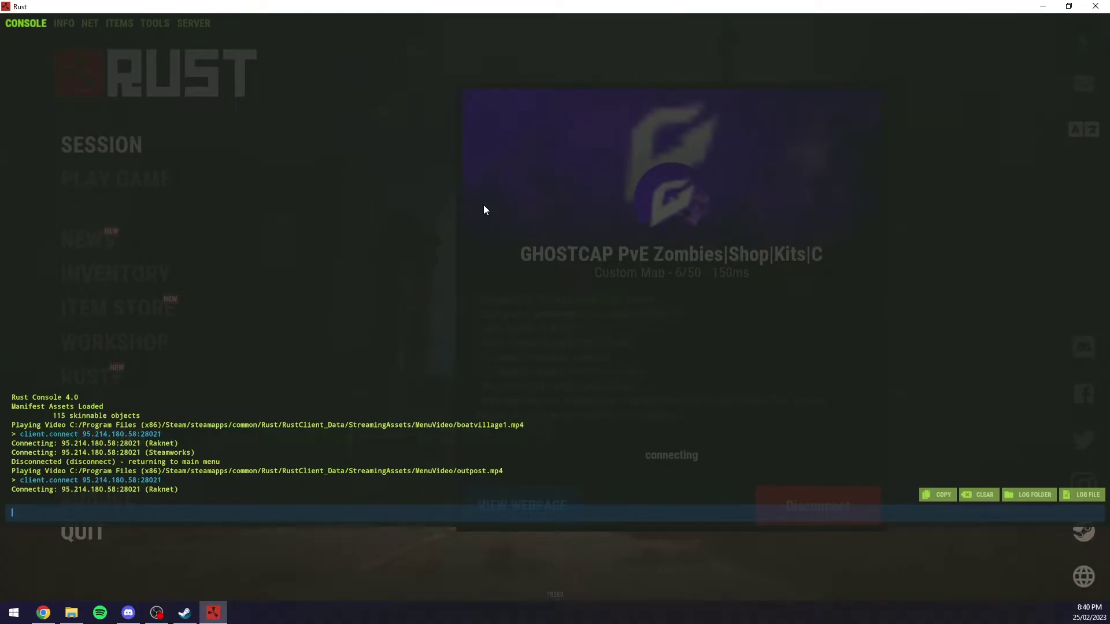
key("F1")
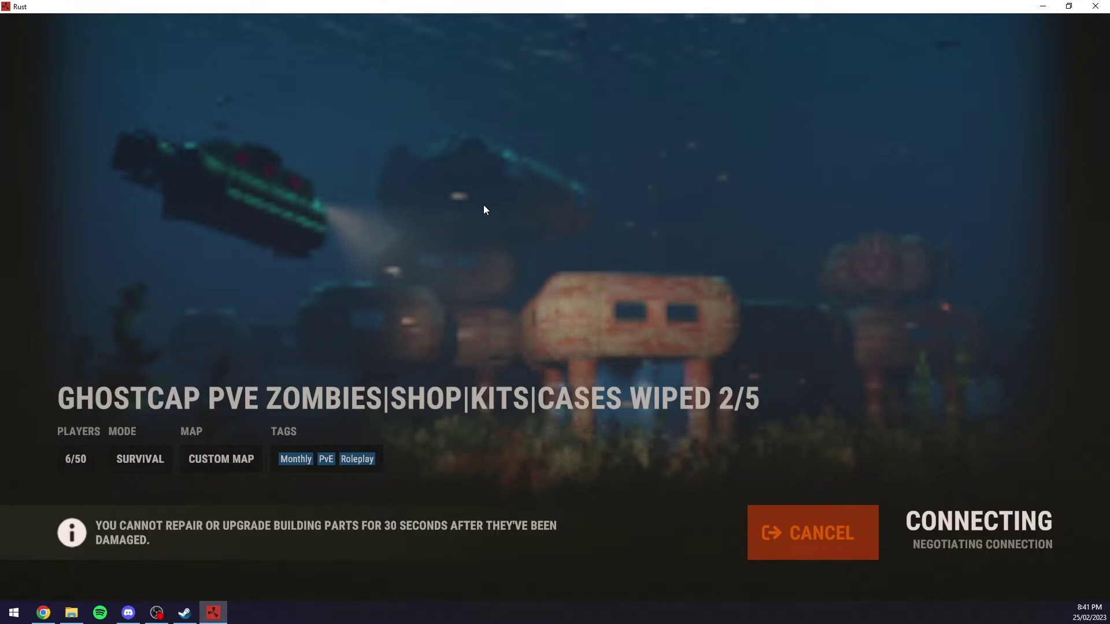
left_click(781, 532)
Reopen the server browser to check the History list for GHOSTCAP PvE Zombies.
left_click(117, 215)
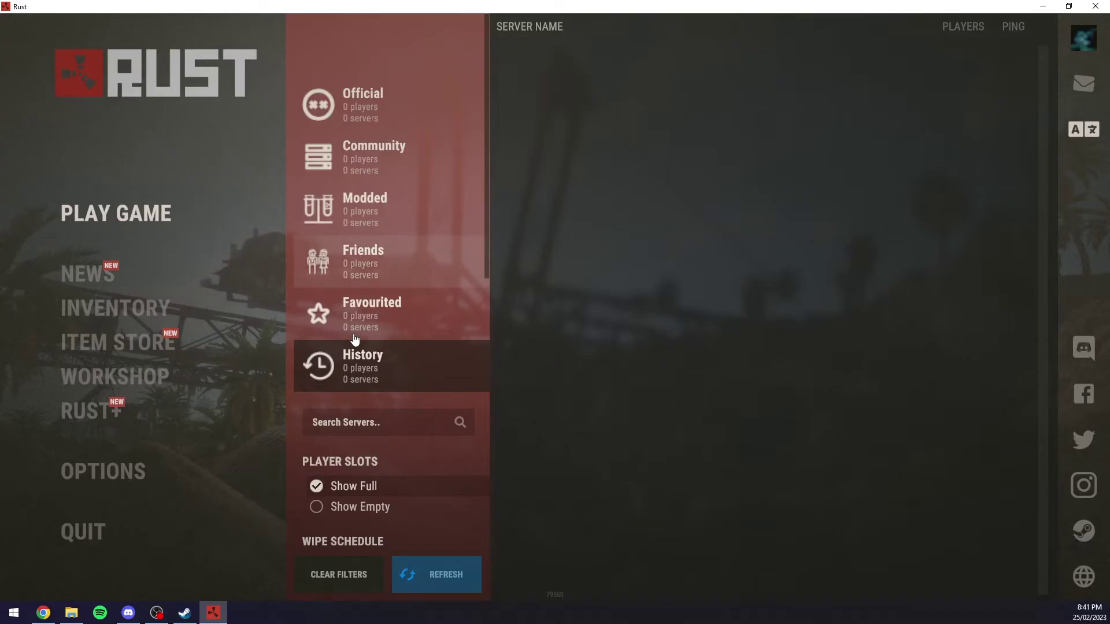